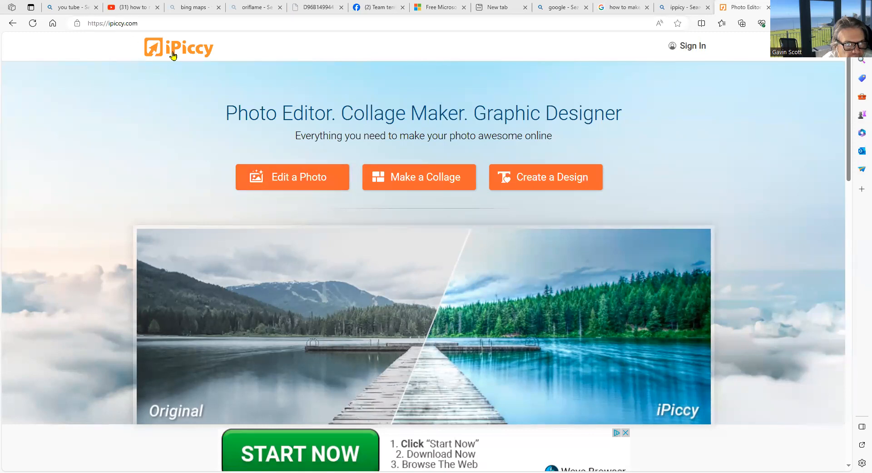
# - Start the photo editor and delete the previous unsaved work instead of restoring it
pyautogui.click(293, 180)
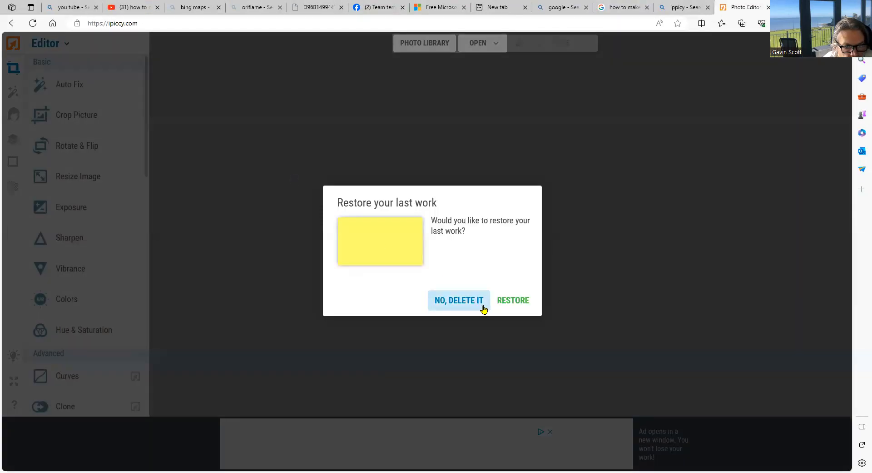
pyautogui.click(479, 303)
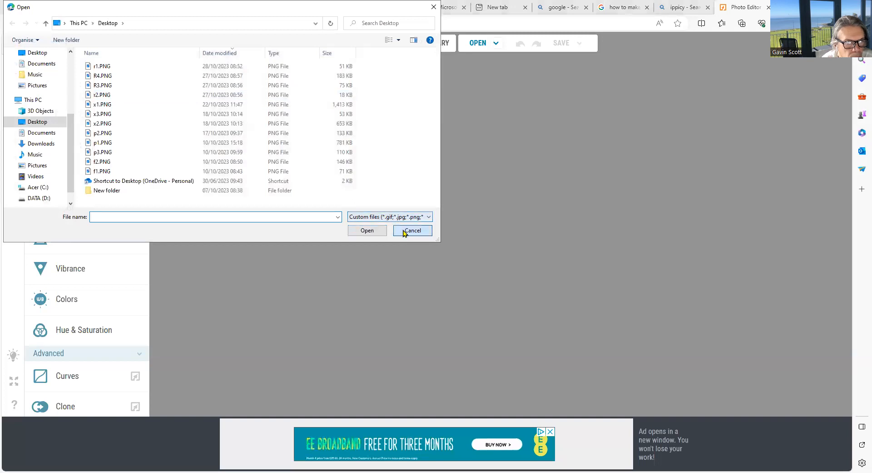
pyautogui.click(411, 285)
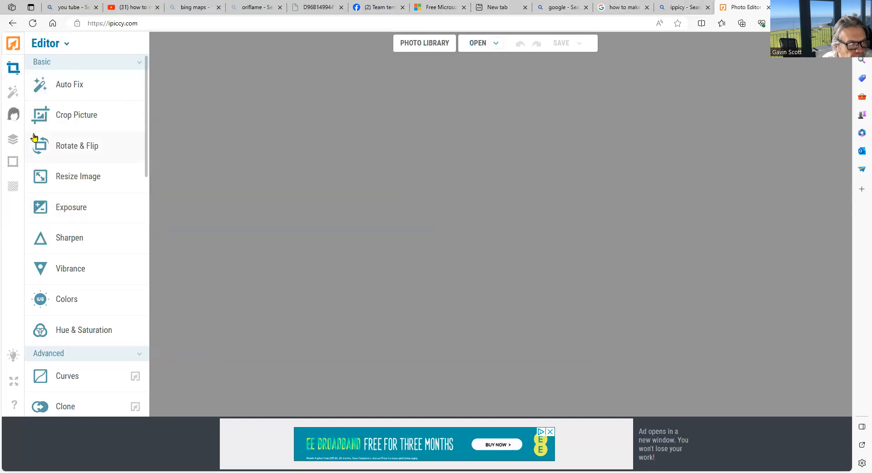
pyautogui.click(14, 138)
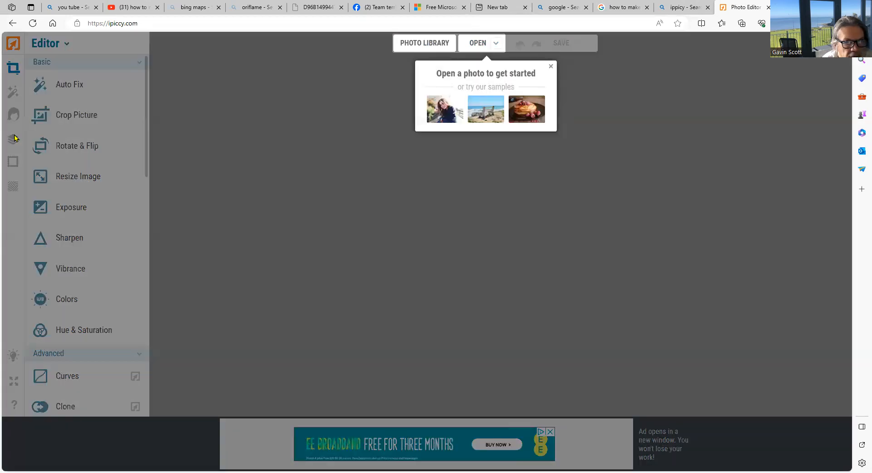
# - Open the image r1.PNG from the Desktop for editing
pyautogui.click(477, 42)
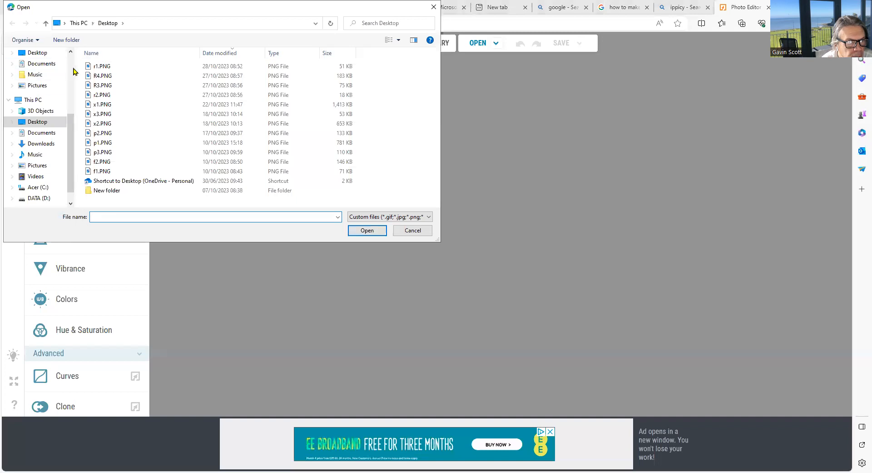
pyautogui.click(101, 67)
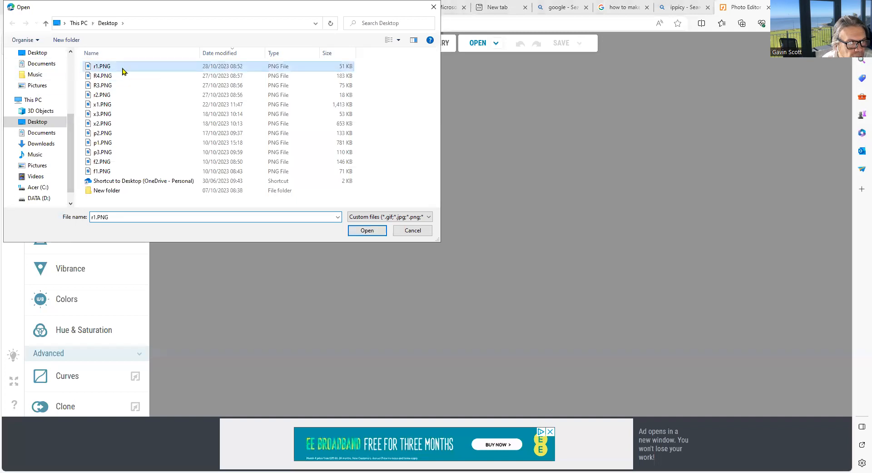
pyautogui.click(363, 231)
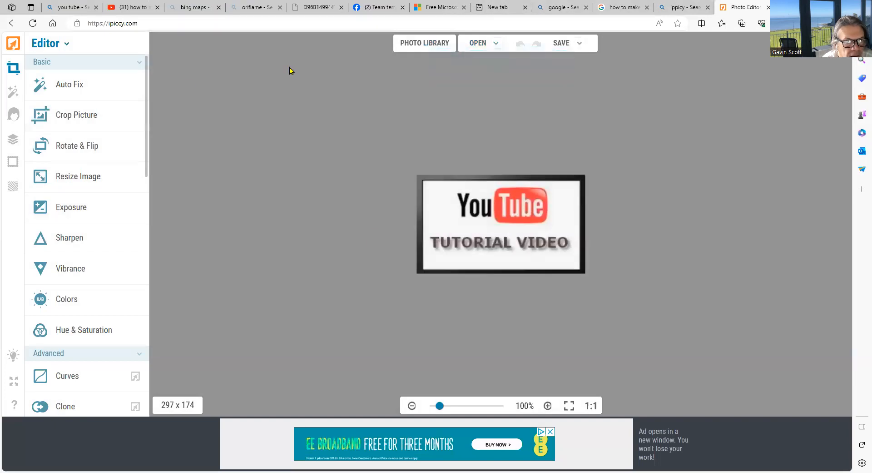
# - Add r1.PNG from the Desktop to the photo library and open the library's plain yellow image for editing
pyautogui.click(418, 41)
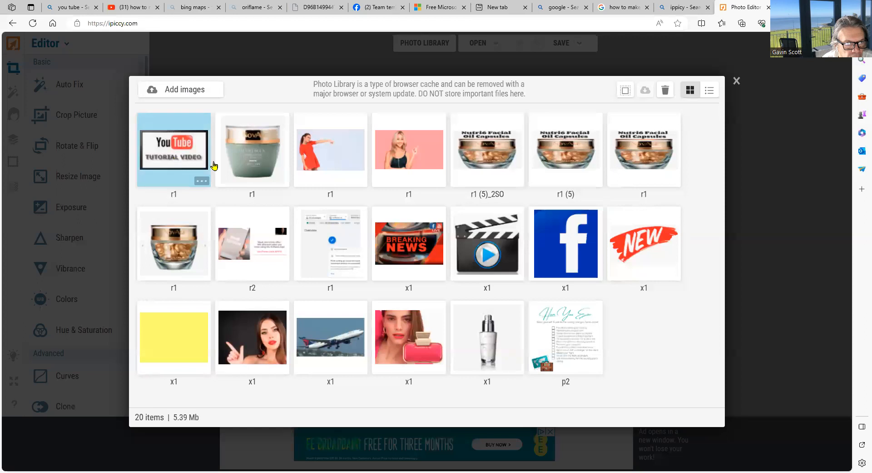
pyautogui.click(199, 91)
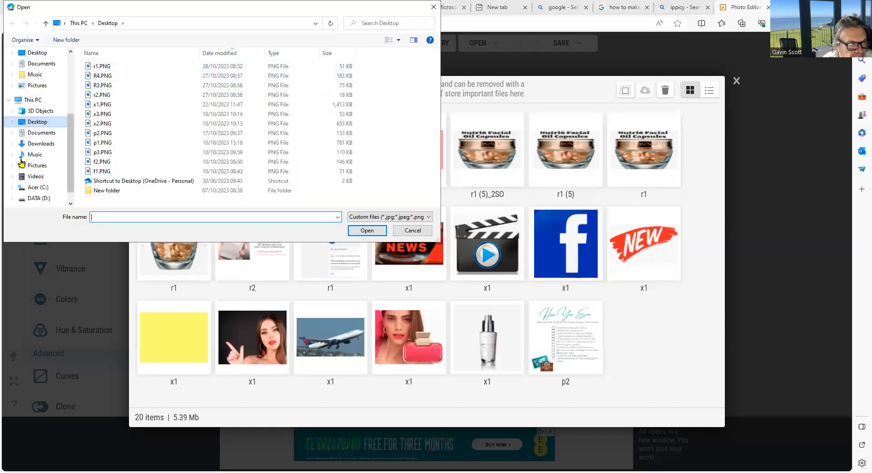
pyautogui.click(100, 67)
pyautogui.click(376, 231)
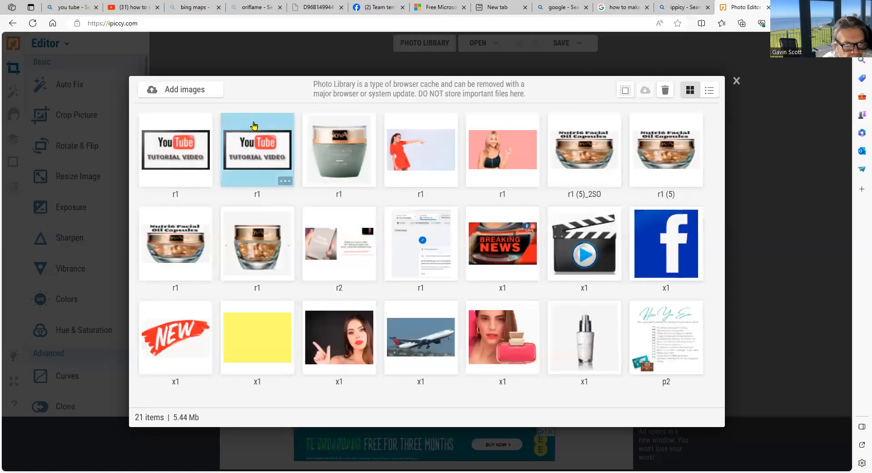
pyautogui.click(274, 341)
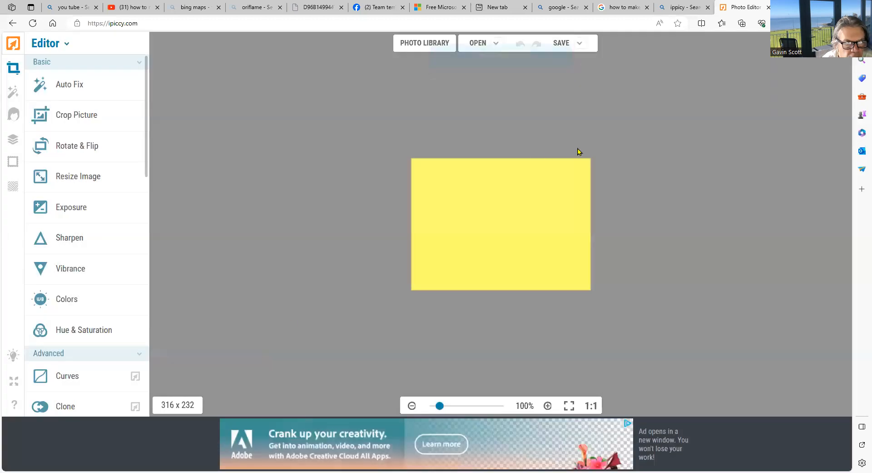
# - Resize the yellow image to 1280 px wide by 720 px high with proportions unconstrained
pyautogui.click(81, 184)
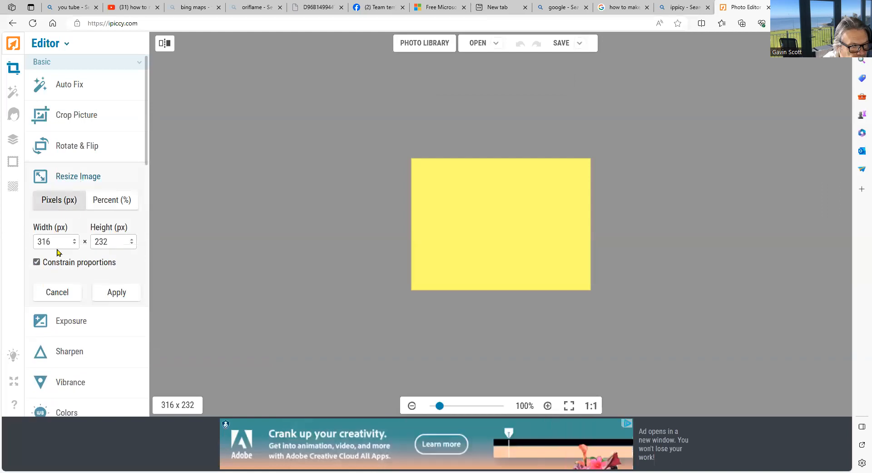
pyautogui.click(36, 263)
pyautogui.click(53, 241)
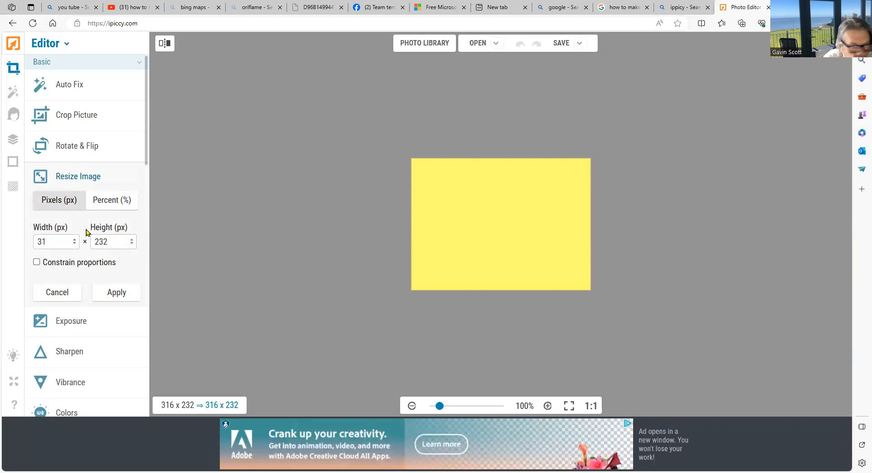
pyautogui.press('BackSpace')
pyautogui.press('BackSpace')
pyautogui.write('1')
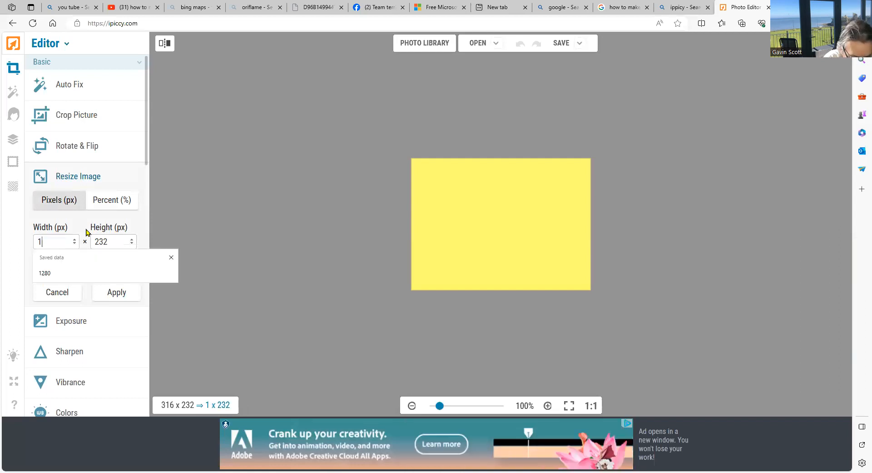
pyautogui.write('28')
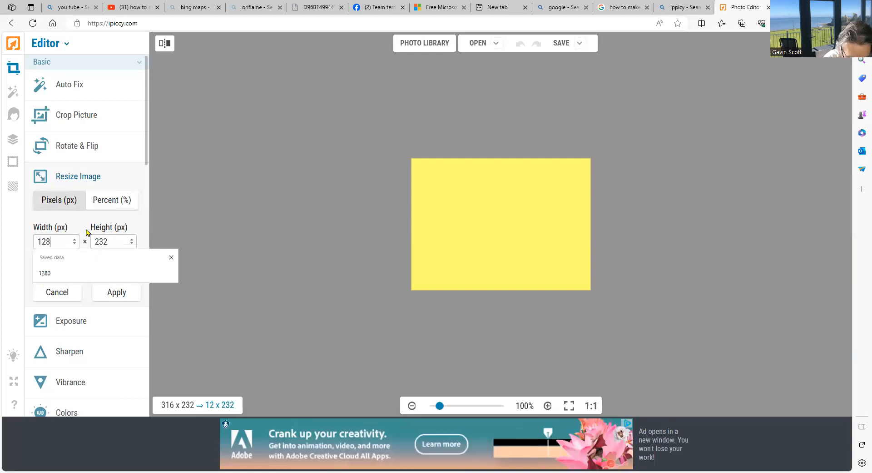
pyautogui.write('0')
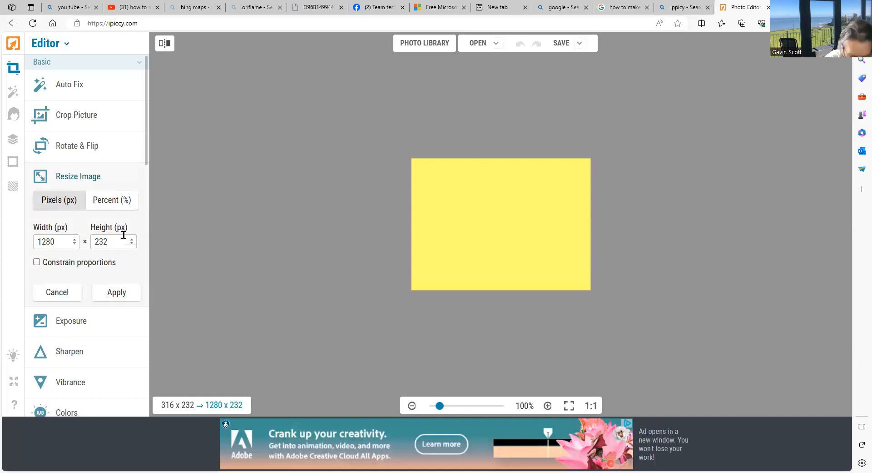
pyautogui.press('BackSpace')
pyautogui.press('BackSpace')
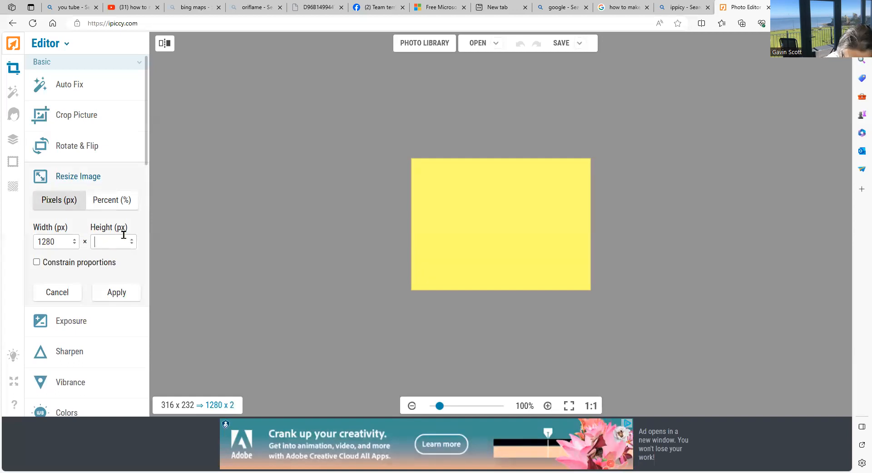
pyautogui.write('720')
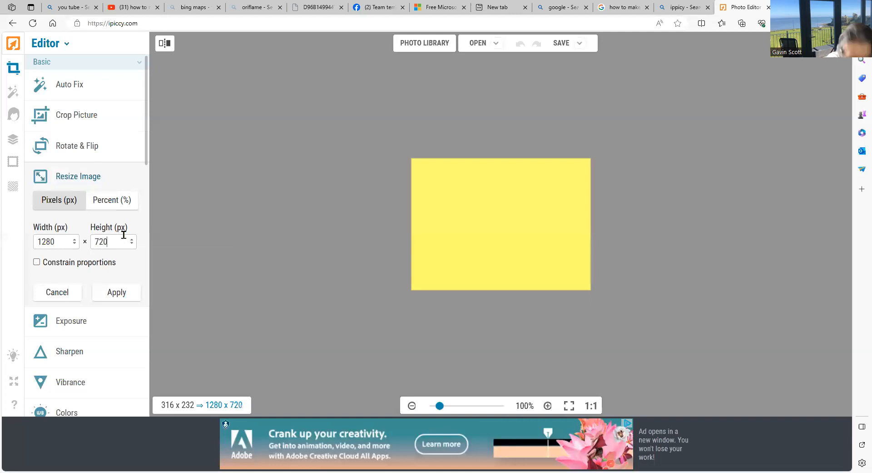
pyautogui.click(122, 293)
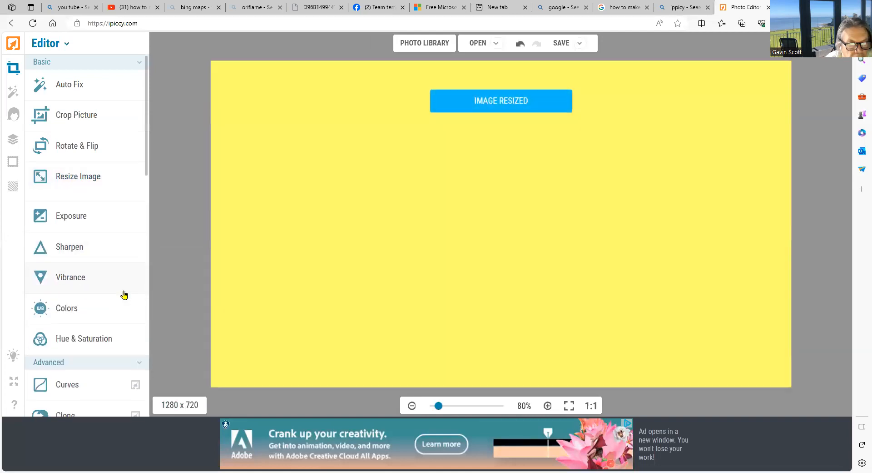
# - Save the resized yellow image to the computer as x1.png and continue editing it
pyautogui.click(561, 42)
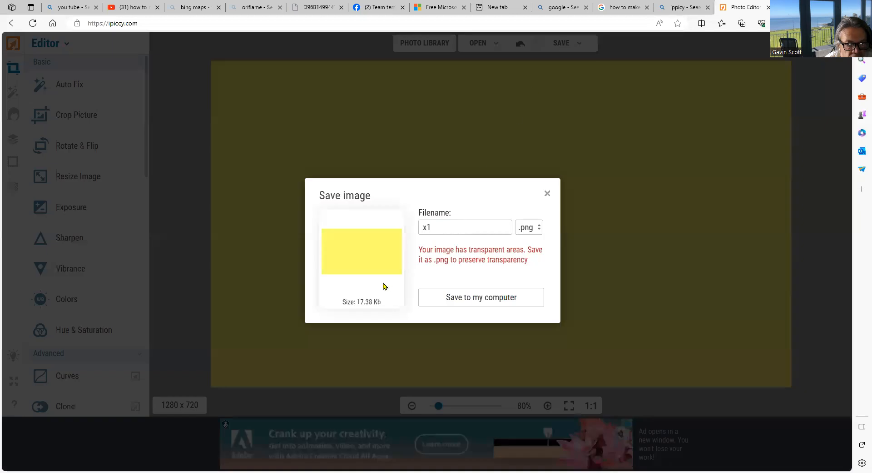
pyautogui.click(458, 303)
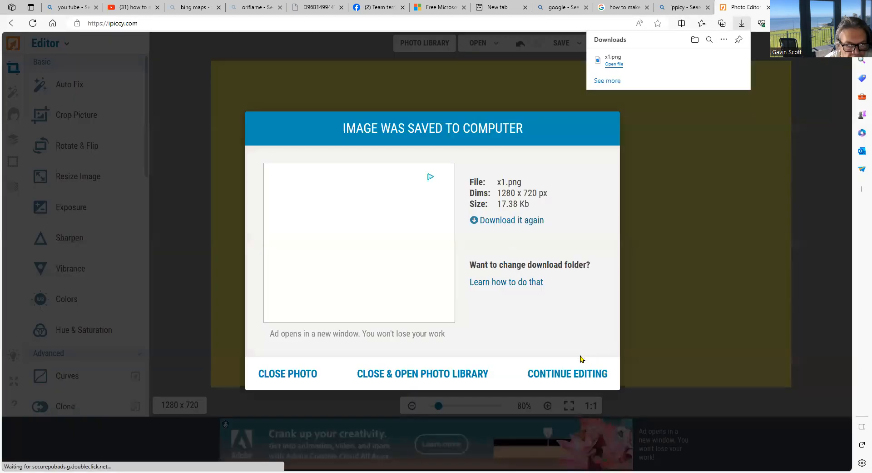
pyautogui.click(552, 377)
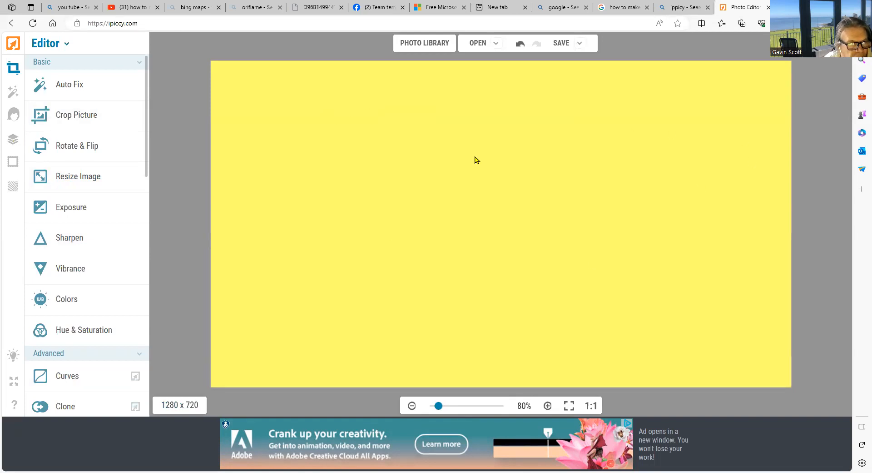
# - Add a text layer with the copied title "how to make youtube thumbnails" and place it near the upper edge of the image
pyautogui.click(15, 141)
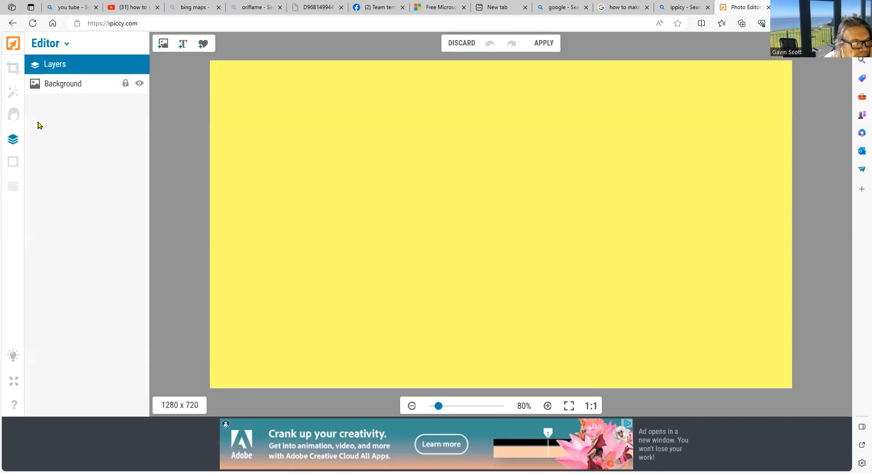
pyautogui.click(183, 44)
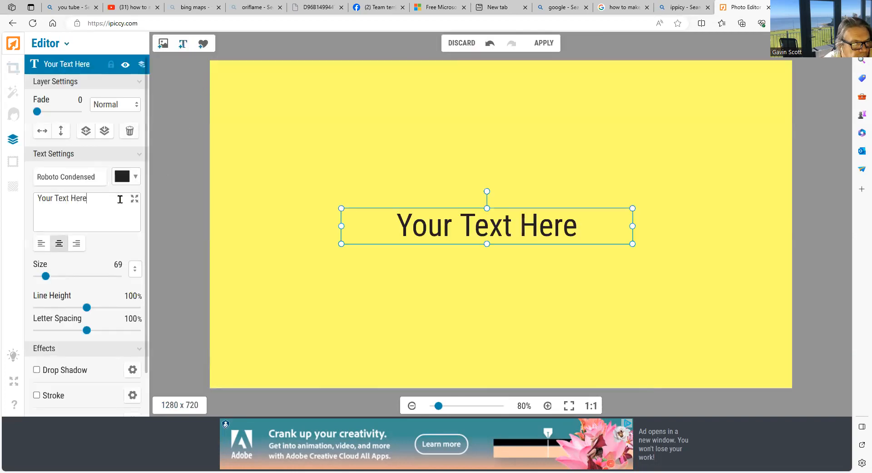
pyautogui.press('BackSpace')
pyautogui.press('BackSpace')
pyautogui.press('BackSpace')
pyautogui.press('BackSpace')
pyautogui.press('BackSpace')
pyautogui.press('BackSpace')
pyautogui.press('BackSpace')
pyautogui.press('BackSpace')
pyautogui.press('BackSpace')
pyautogui.press('BackSpace')
pyautogui.press('BackSpace')
pyautogui.press('BackSpace')
pyautogui.press('BackSpace')
pyautogui.press('BackSpace')
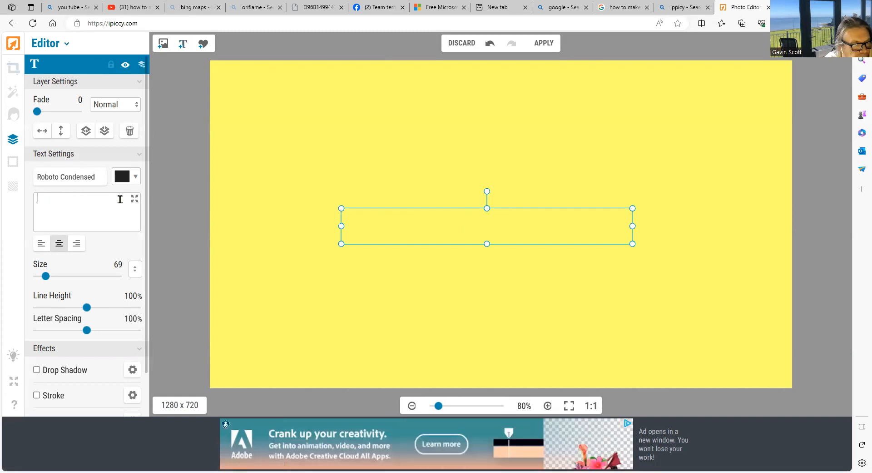
pyautogui.rightClick(103, 205)
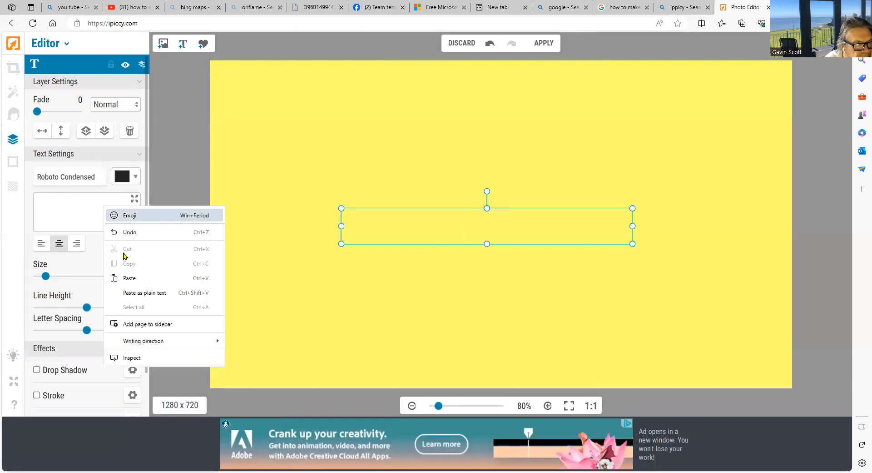
pyautogui.click(133, 279)
pyautogui.moveTo(527, 238); pyautogui.dragTo(529, 128)
# - Set the title's font to Corben and shift the text slightly down so it clears the image's upper edge
pyautogui.click(64, 178)
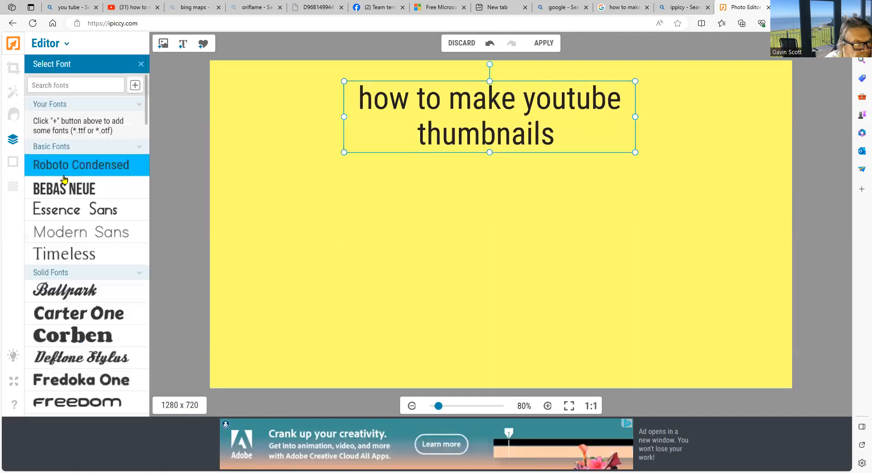
pyautogui.click(60, 340)
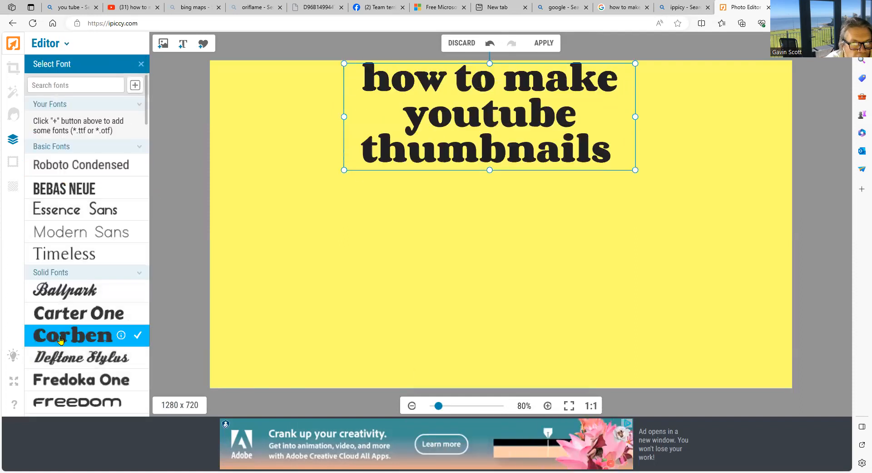
pyautogui.moveTo(499, 133); pyautogui.dragTo(498, 144)
pyautogui.click(369, 196)
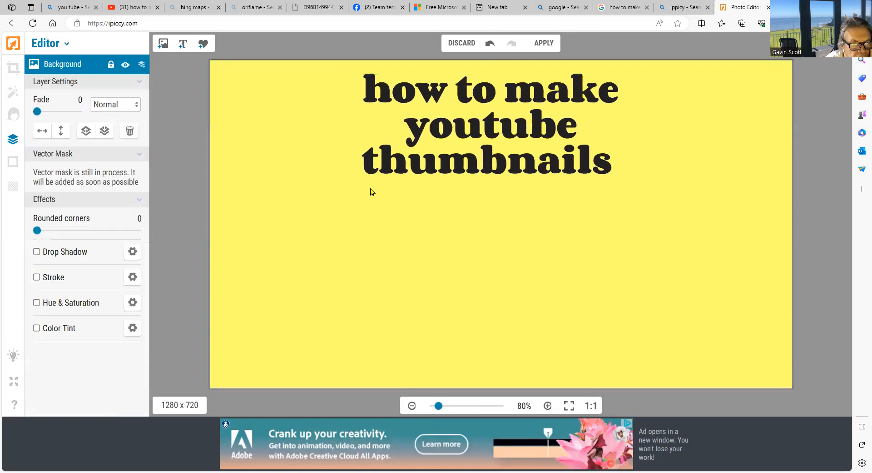
# - Change the color of the title text to a deep violet-blue
pyautogui.click(391, 157)
pyautogui.click(127, 176)
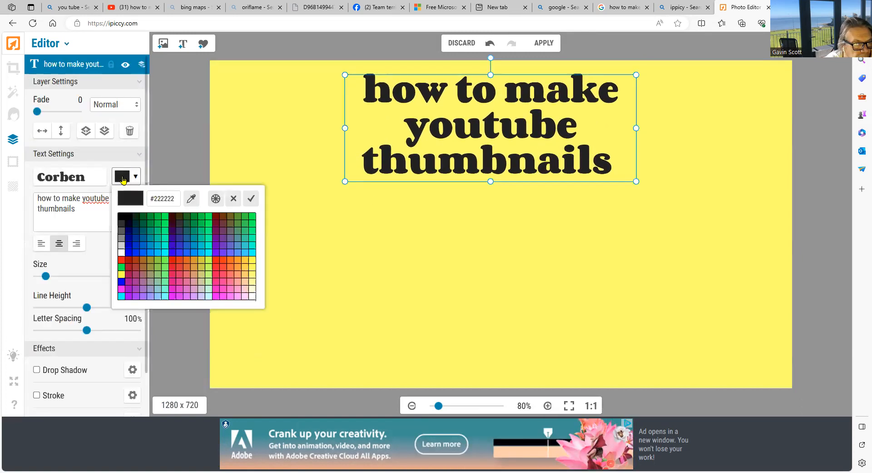
pyautogui.click(173, 255)
pyautogui.click(366, 284)
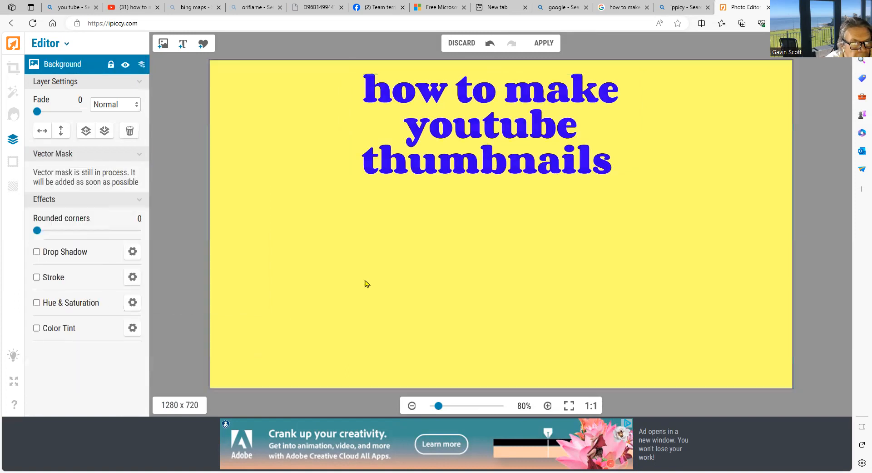
# - Insert the YouTube Tutorial Video picture from the photo library onto the yellow background below the title
pyautogui.click(164, 45)
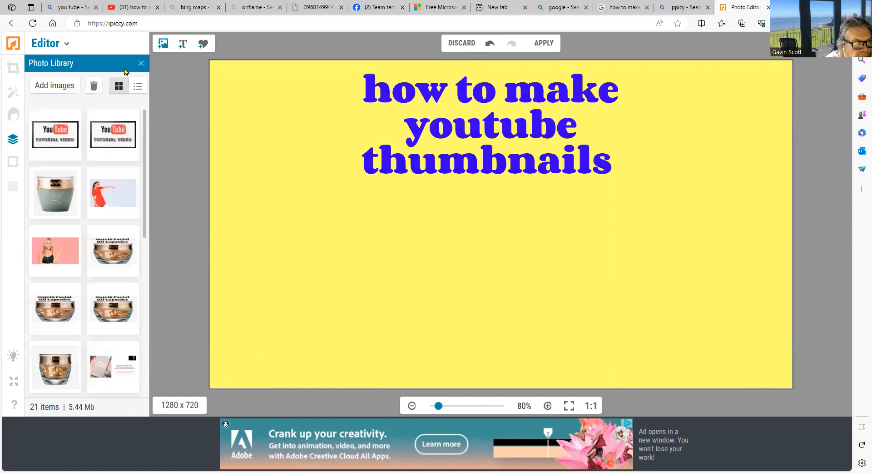
pyautogui.click(55, 138)
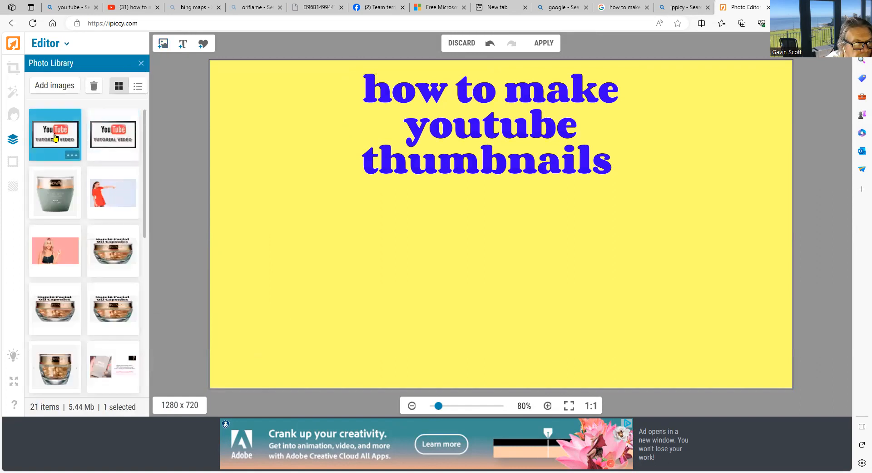
pyautogui.moveTo(55, 138); pyautogui.dragTo(507, 303)
# - Enlarge the YouTube Tutorial Video picture slightly and tilt it counterclockwise, positioned beneath the title
pyautogui.moveTo(573, 250); pyautogui.dragTo(588, 242)
pyautogui.moveTo(511, 224); pyautogui.dragTo(475, 230)
pyautogui.moveTo(526, 276); pyautogui.dragTo(476, 278)
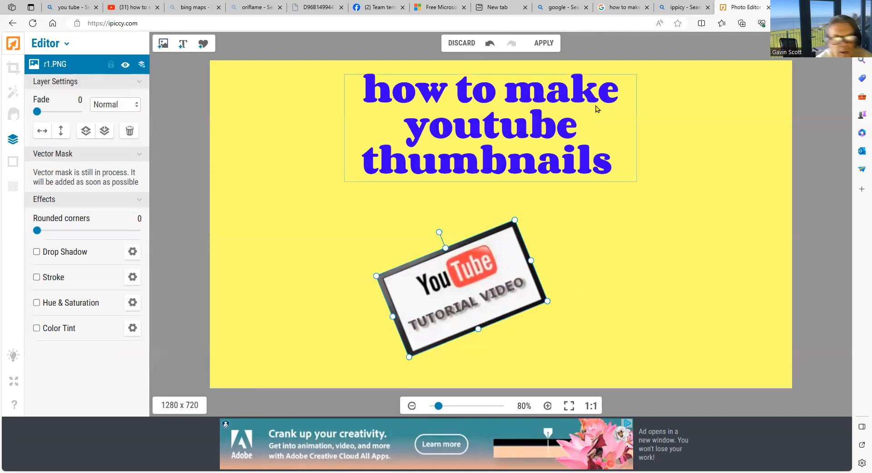
pyautogui.click(639, 202)
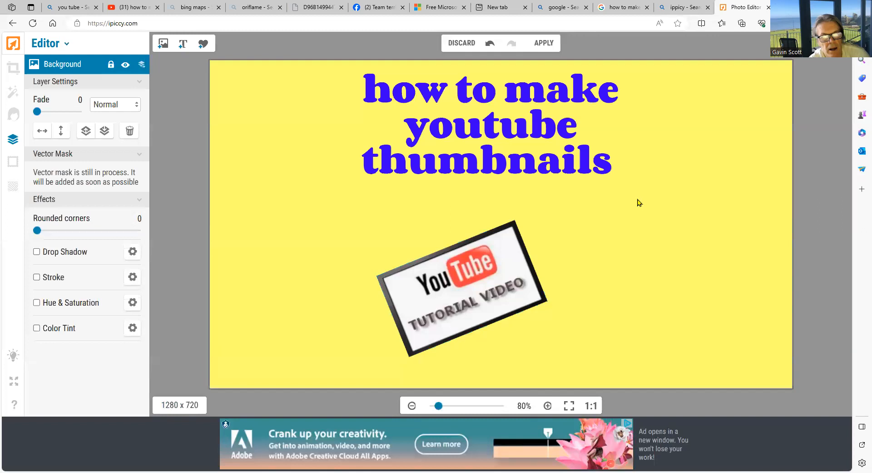
# - Apply the layer changes, flattening the title and the tilted picture into the yellow background as one image
pyautogui.click(551, 42)
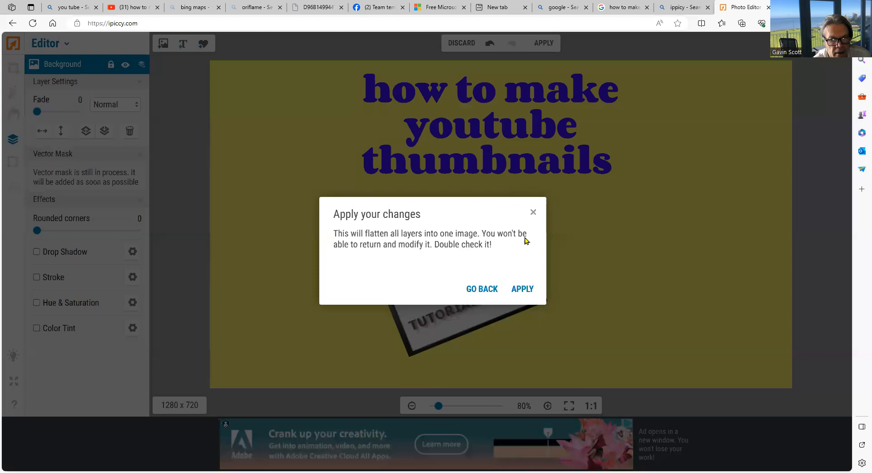
pyautogui.click(522, 291)
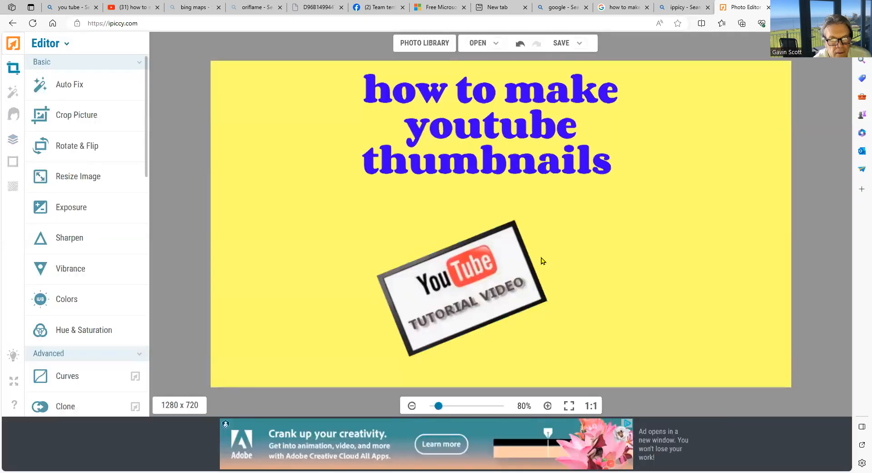
# - Save the finished thumbnail to the computer as x1 in .png format and close the photo
pyautogui.click(579, 42)
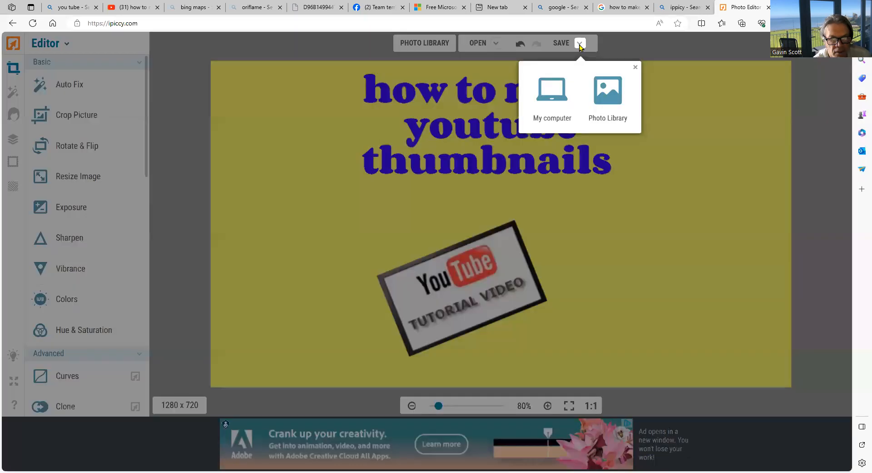
pyautogui.click(555, 94)
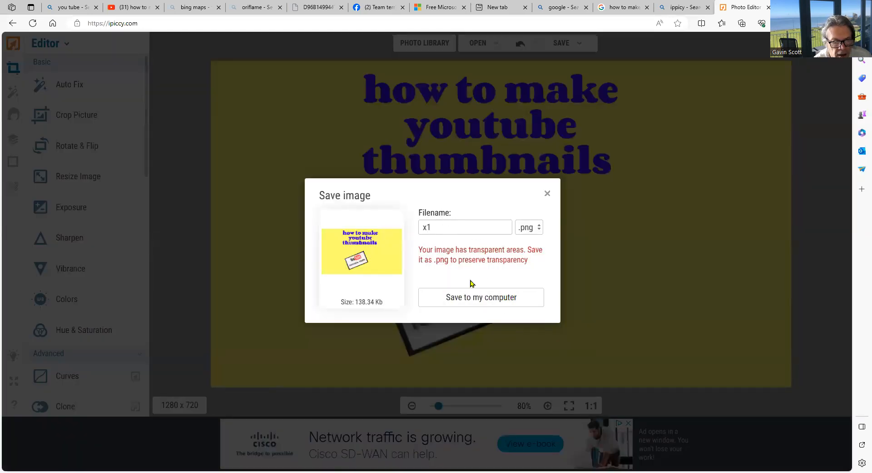
pyautogui.click(483, 299)
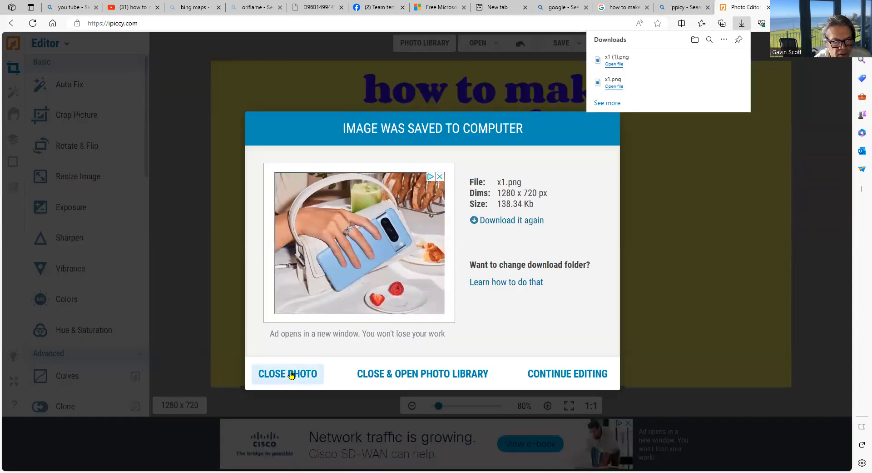
pyautogui.click(293, 374)
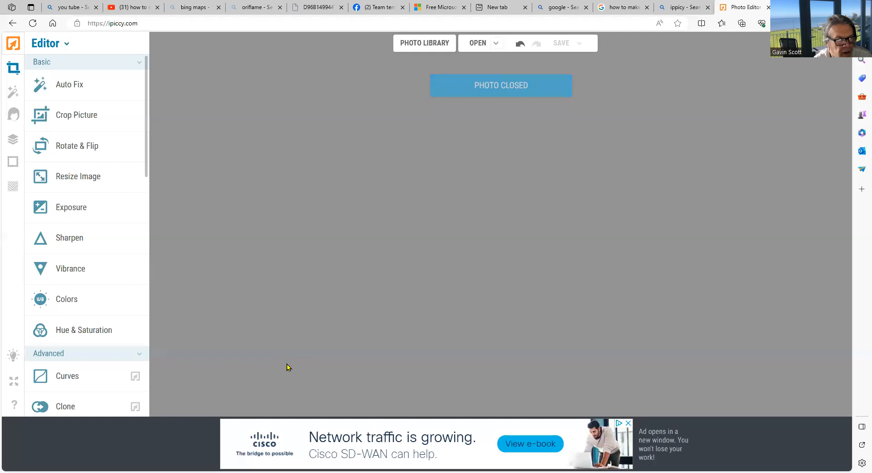